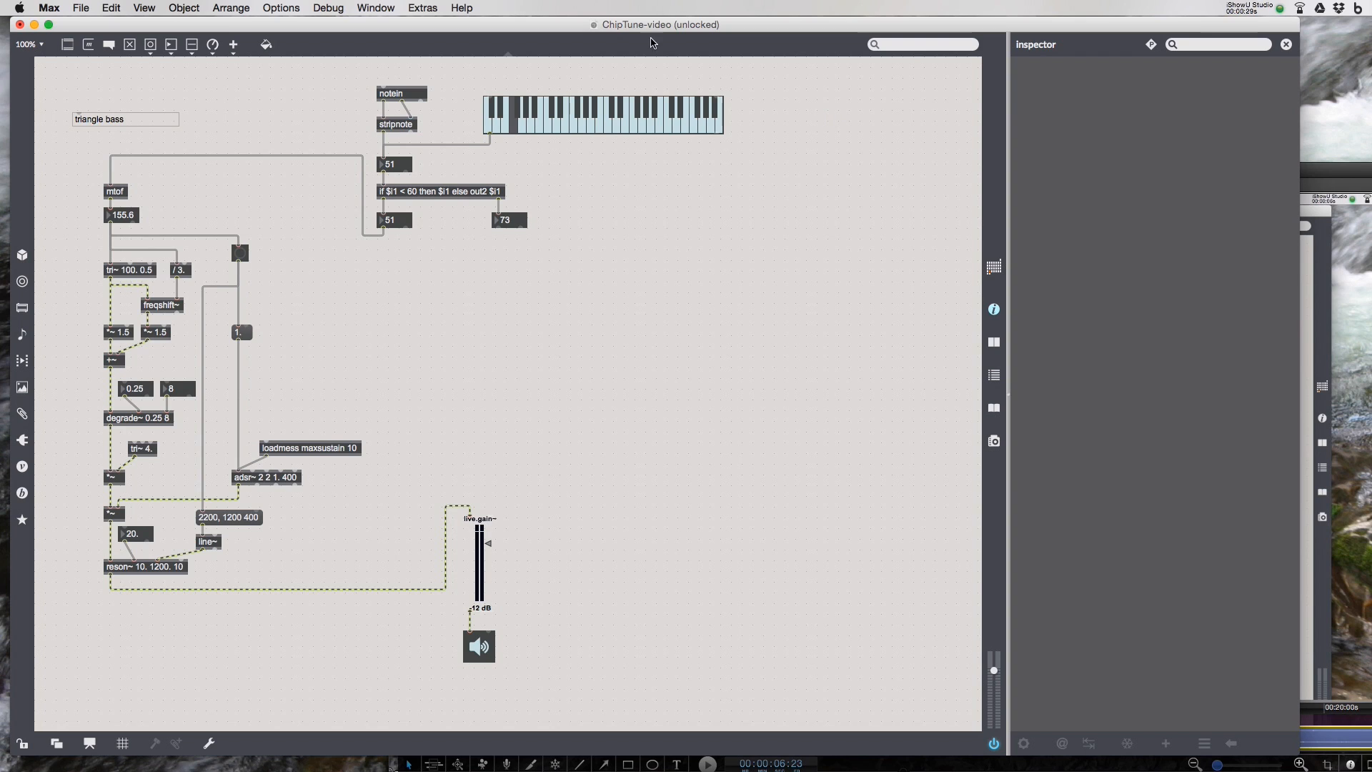
- Select the whole triangle bass voice chain and duplicate it into a second copy to its right
{"action": "left_click_drag", "start_coordinate": [88, 185], "coordinate": [315, 589]}
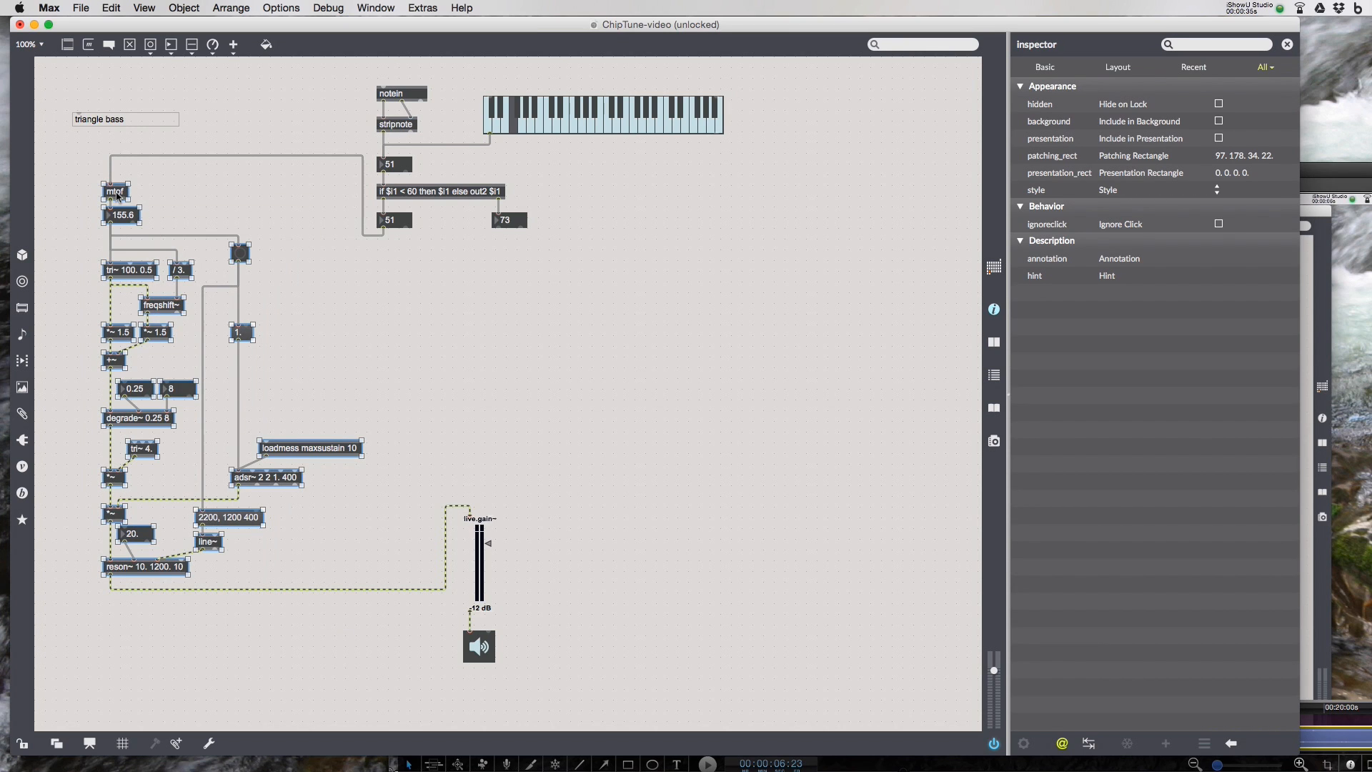
{"action": "left_click_drag", "start_coordinate": [116, 193], "coordinate": [696, 191]}
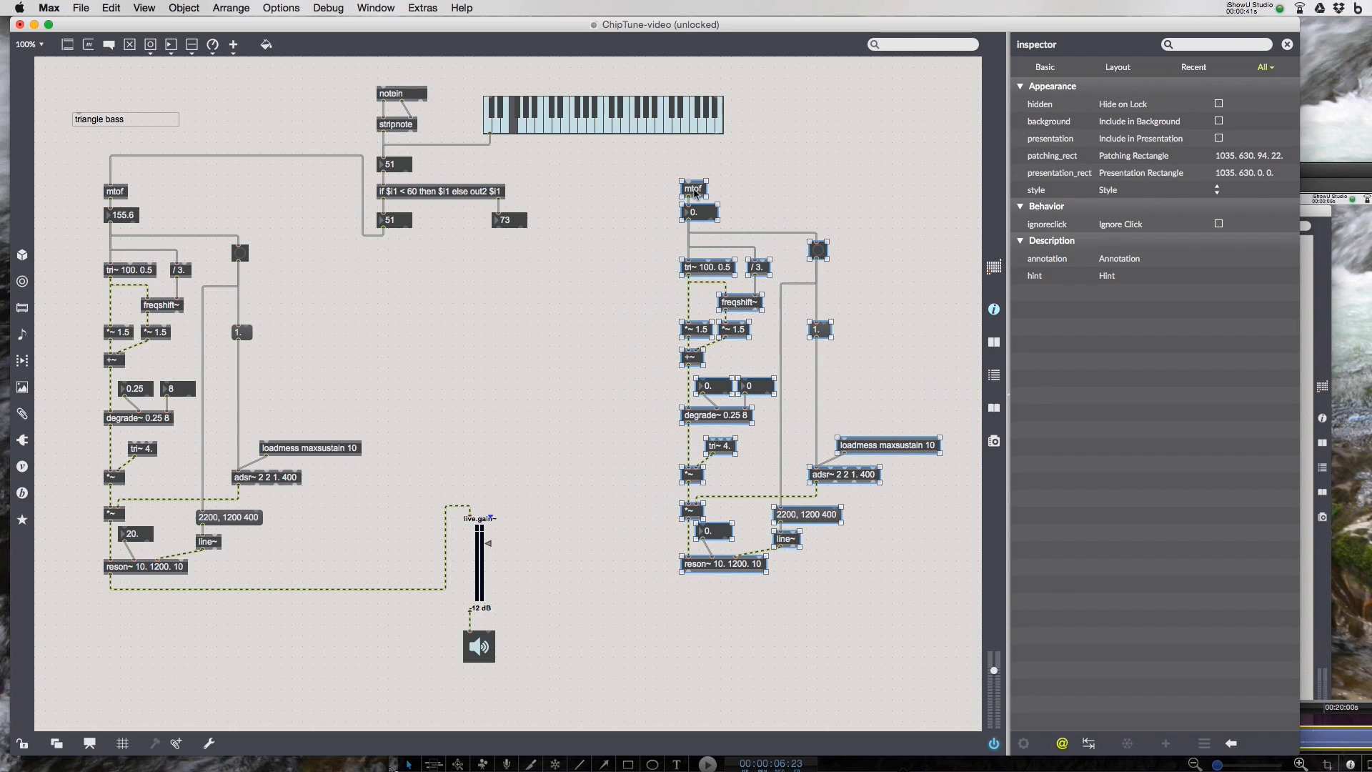
{"action": "left_click_drag", "start_coordinate": [705, 270], "coordinate": [704, 270]}
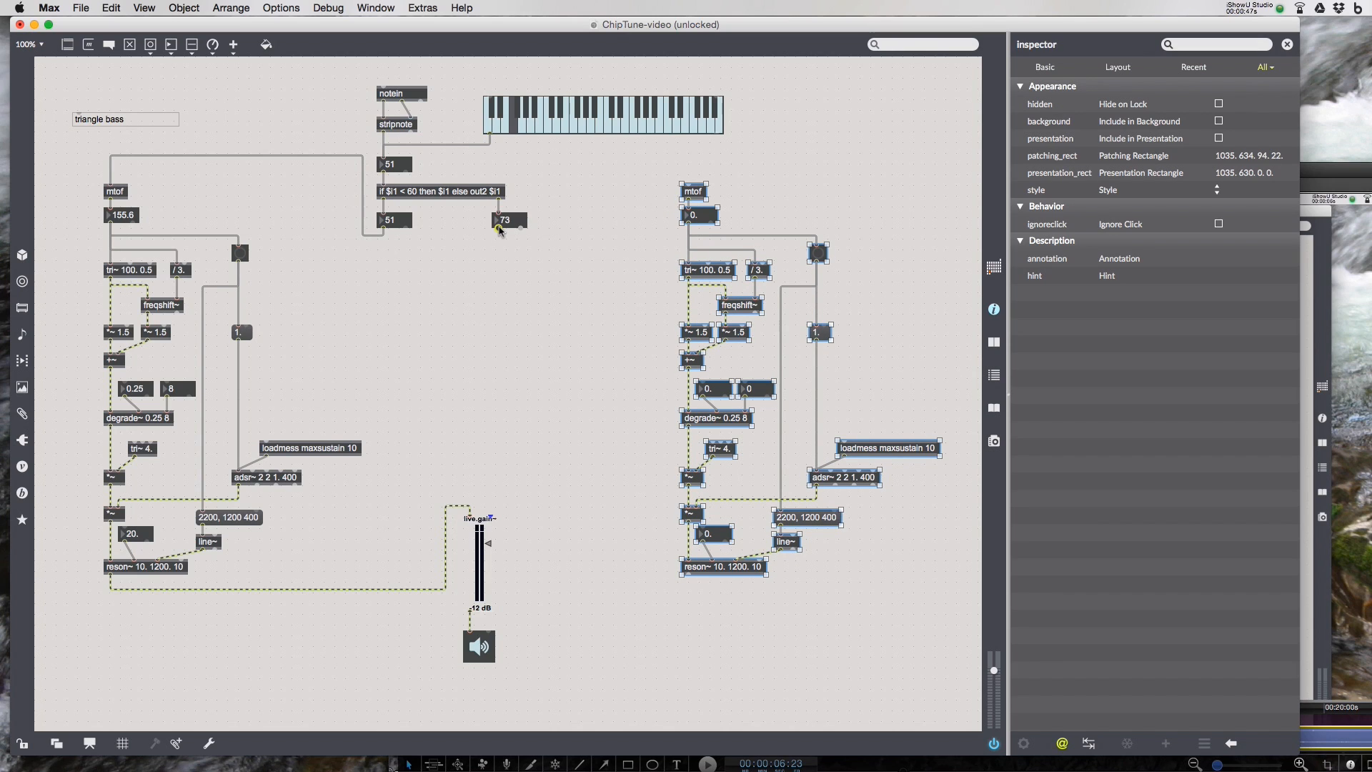
- Patch the second if-output number box into the copied voice's mtof inlet, routing the cord around the top
{"action": "left_click", "coordinate": [496, 228]}
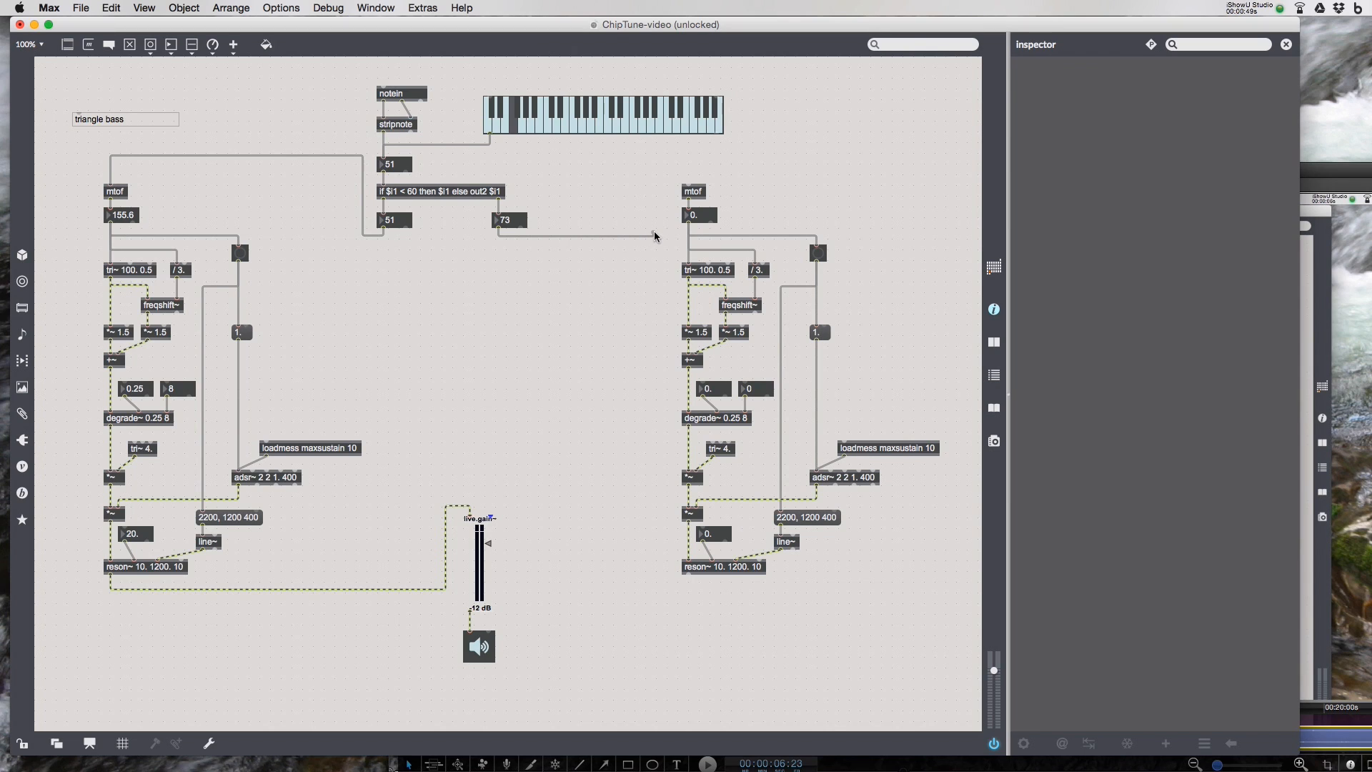
{"action": "left_click", "coordinate": [654, 233]}
{"action": "left_click", "coordinate": [689, 183]}
{"action": "left_click_drag", "start_coordinate": [673, 178], "coordinate": [673, 160]}
- Patch the copied voice's reson~ output into the right inlet of live.gain~
{"action": "left_click", "coordinate": [688, 574]}
{"action": "left_click", "coordinate": [513, 594]}
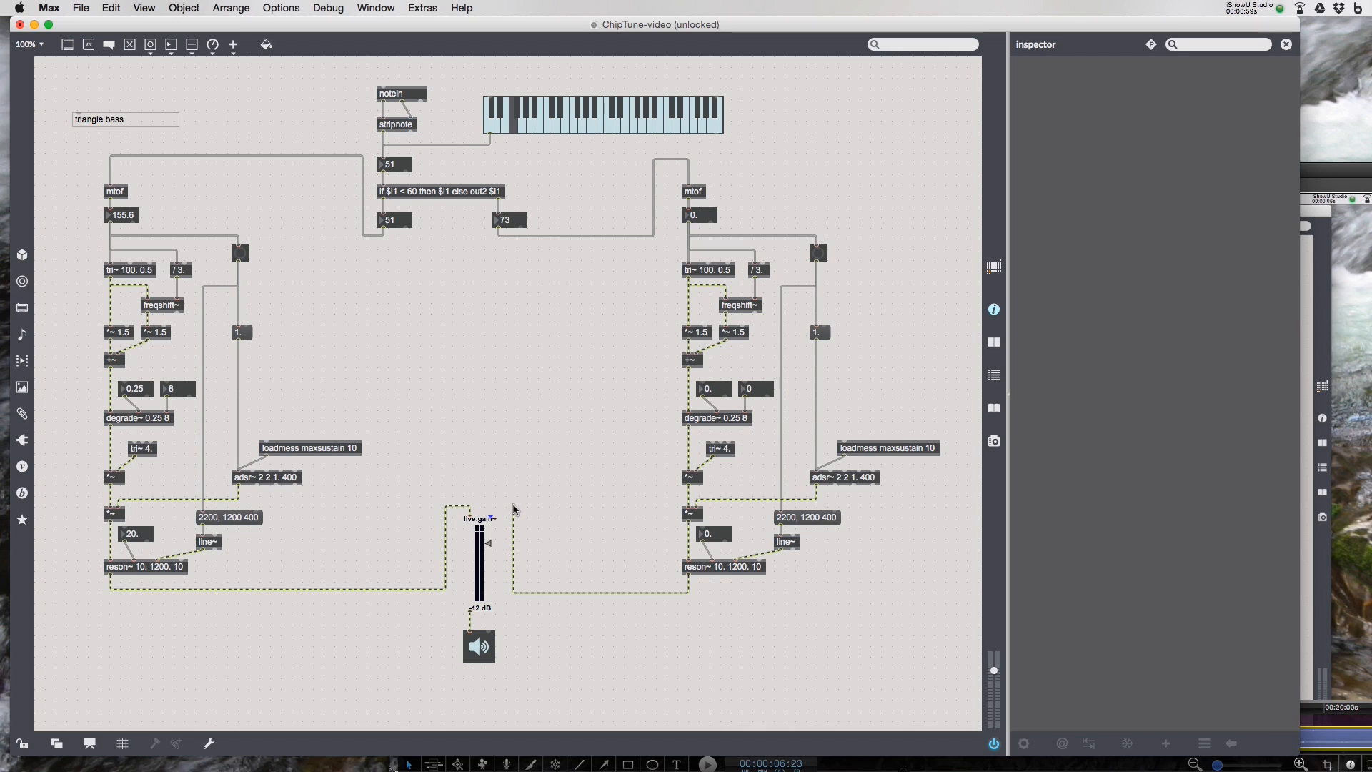
{"action": "left_click", "coordinate": [514, 505]}
{"action": "left_click", "coordinate": [489, 516]}
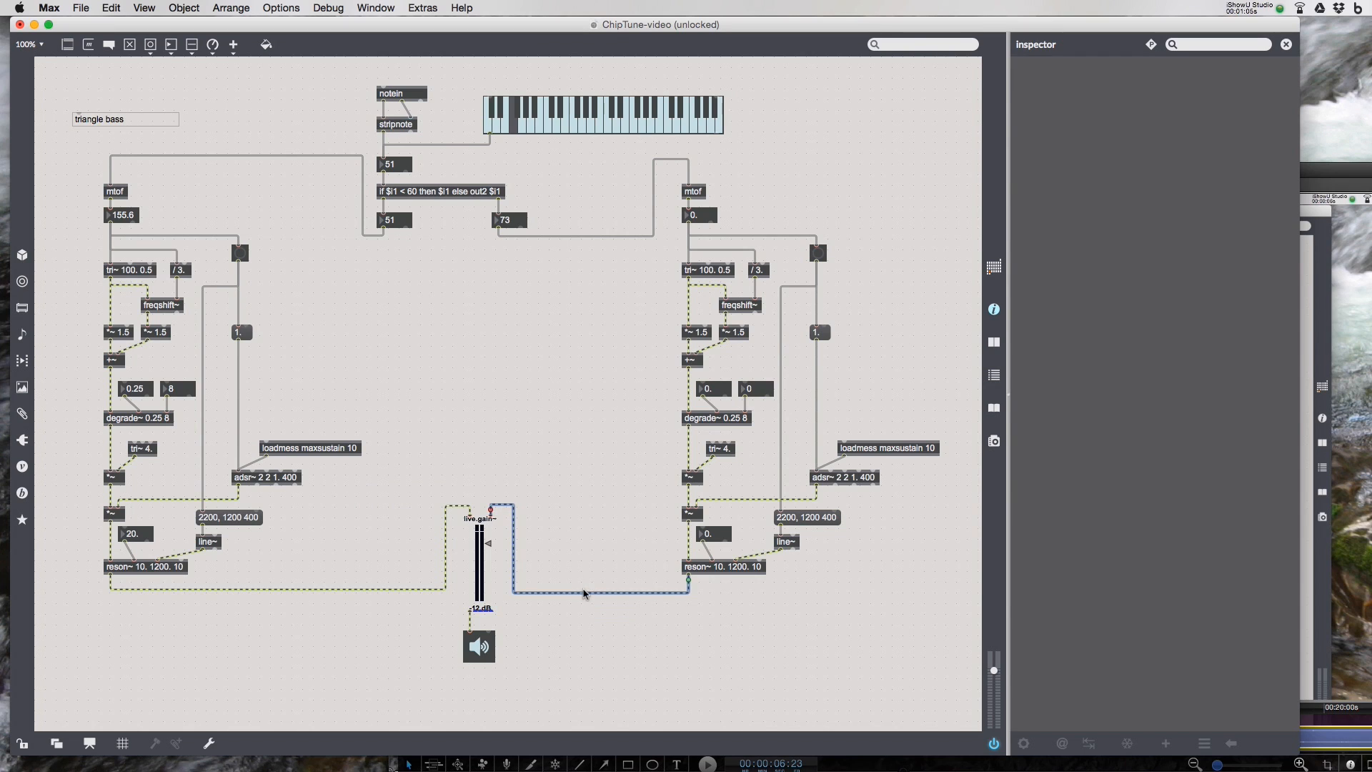
{"action": "left_click_drag", "start_coordinate": [582, 593], "coordinate": [582, 588]}
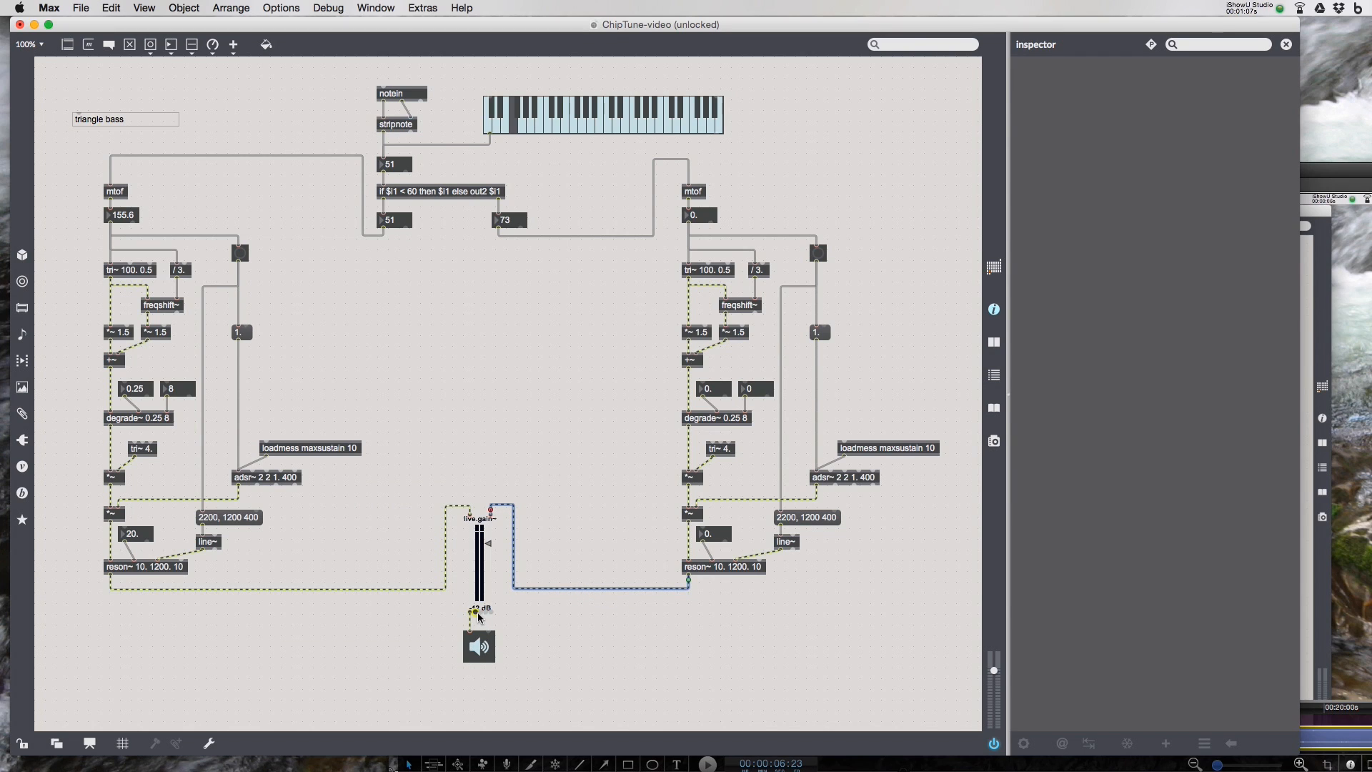
- Patch live.gain~'s right output into the speaker's right input, then lock and unlock the patcher to test
{"action": "left_click_drag", "start_coordinate": [470, 610], "coordinate": [486, 637]}
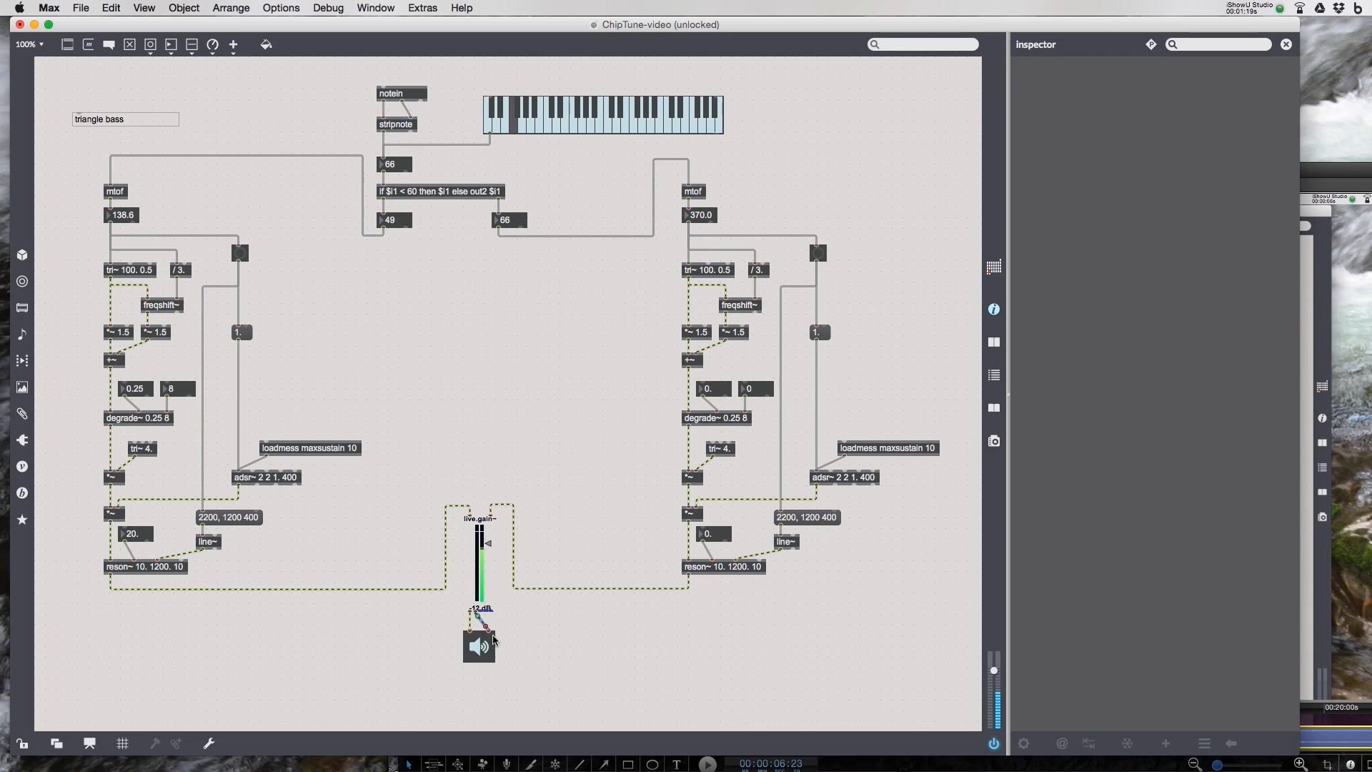
{"action": "key", "text": "super+e"}
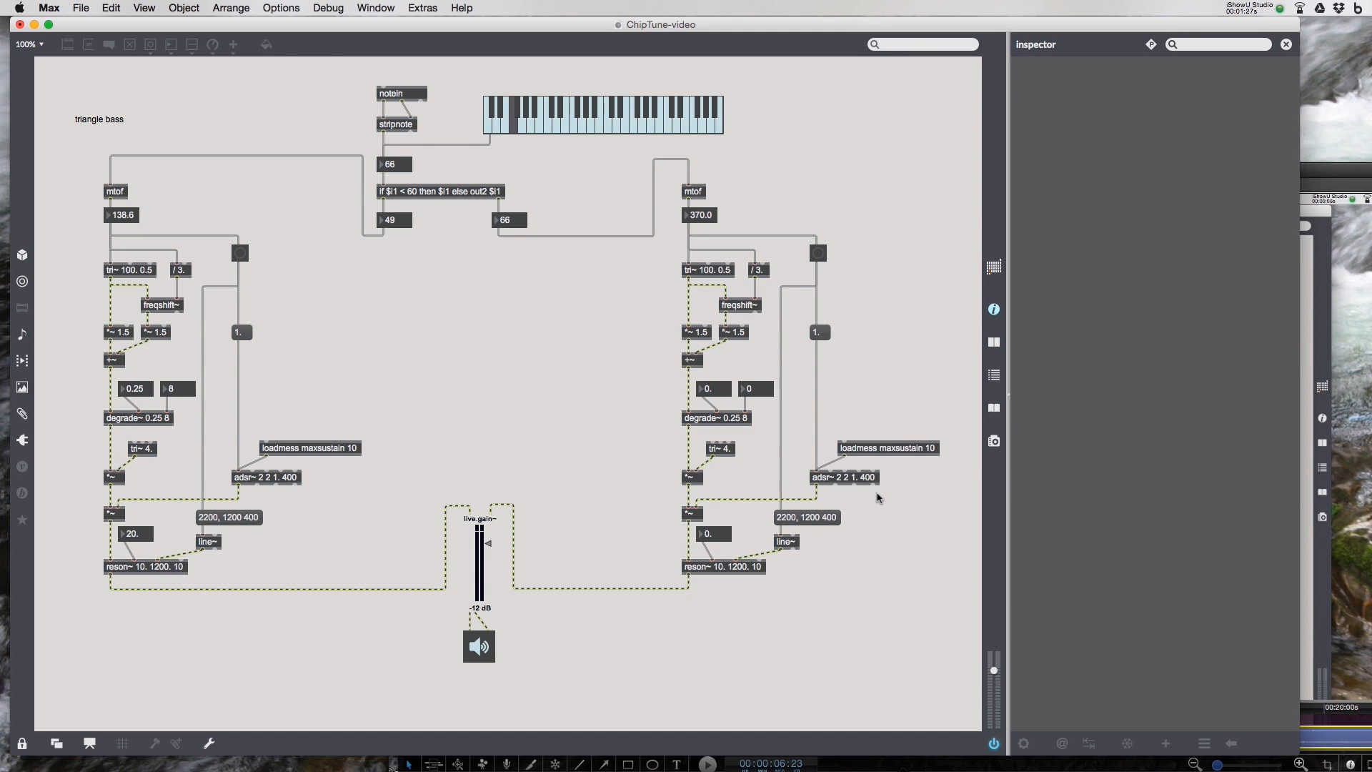
{"action": "key", "text": "super+e"}
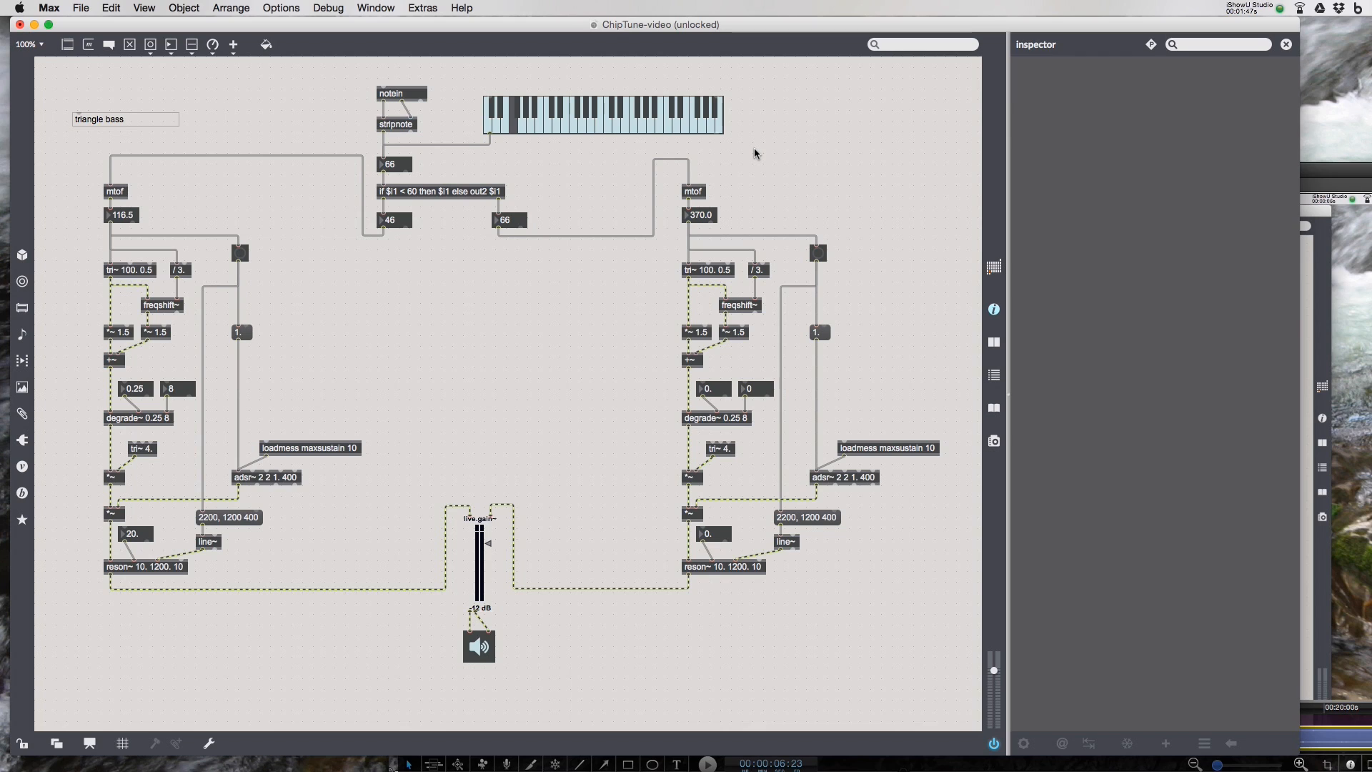
- Add a comment reading "square wave treble" above the copied voice
{"action": "type", "text": "n"}
{"action": "type", "text": "square wave "}
{"action": "type", "text": "treble"}
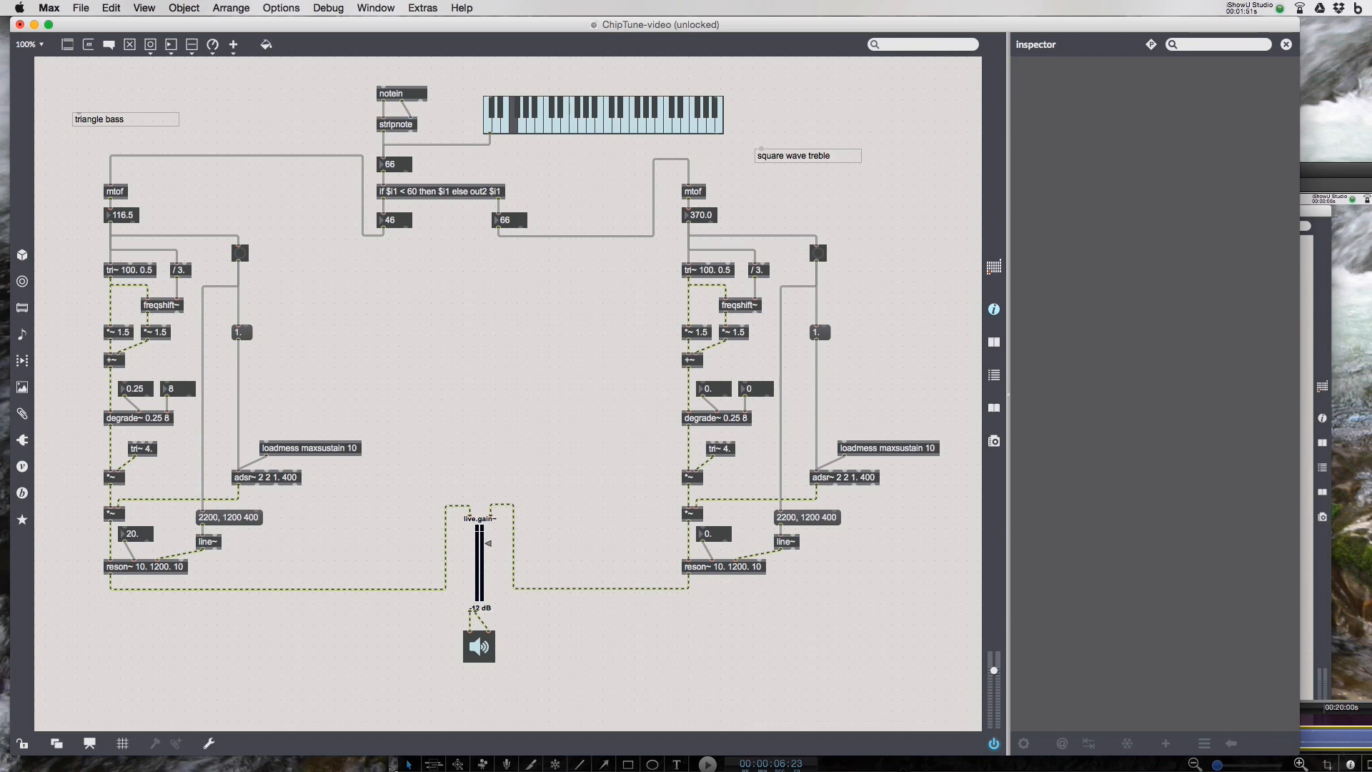
{"action": "left_click", "coordinate": [855, 185]}
- Change the copied voice's tri~ oscillator to rect~, keeping its arguments 100. 0.5
{"action": "double_click", "coordinate": [690, 271]}
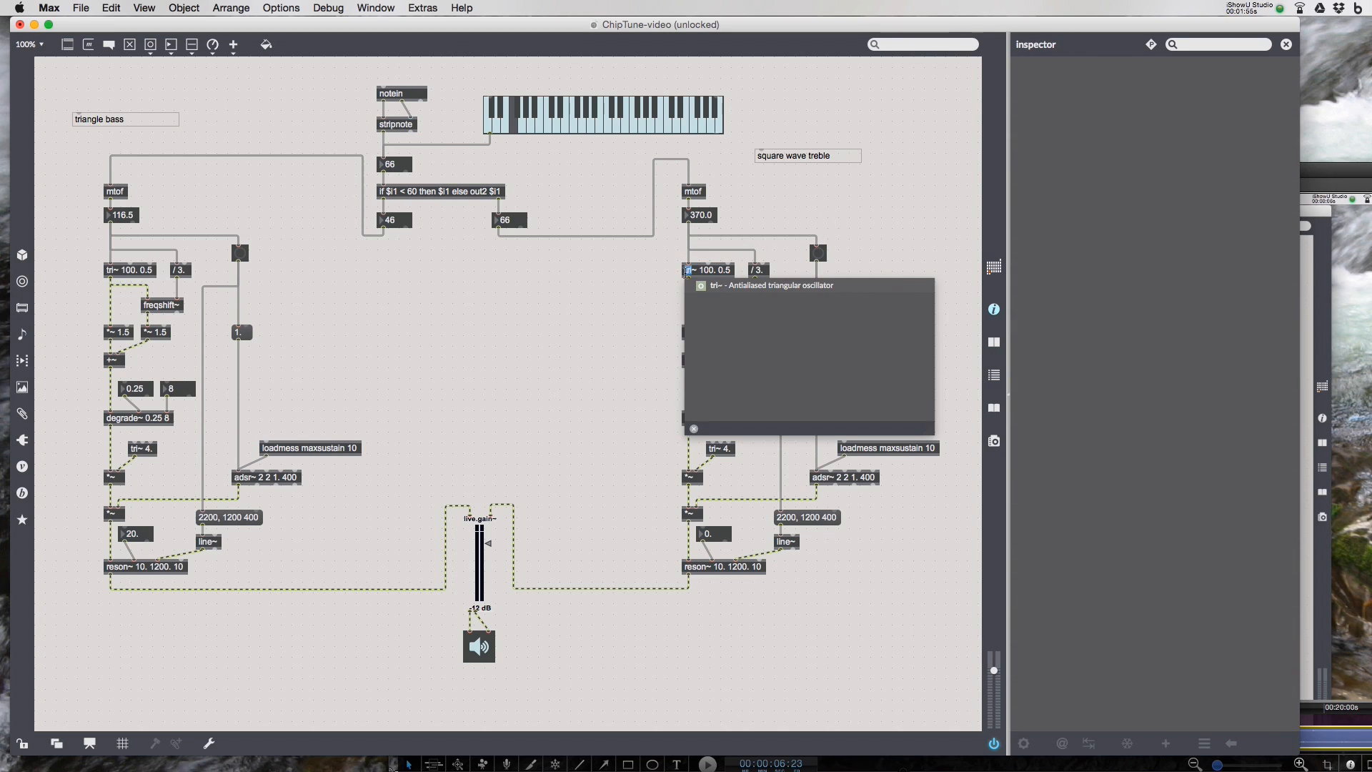
{"action": "type", "text": "rect"}
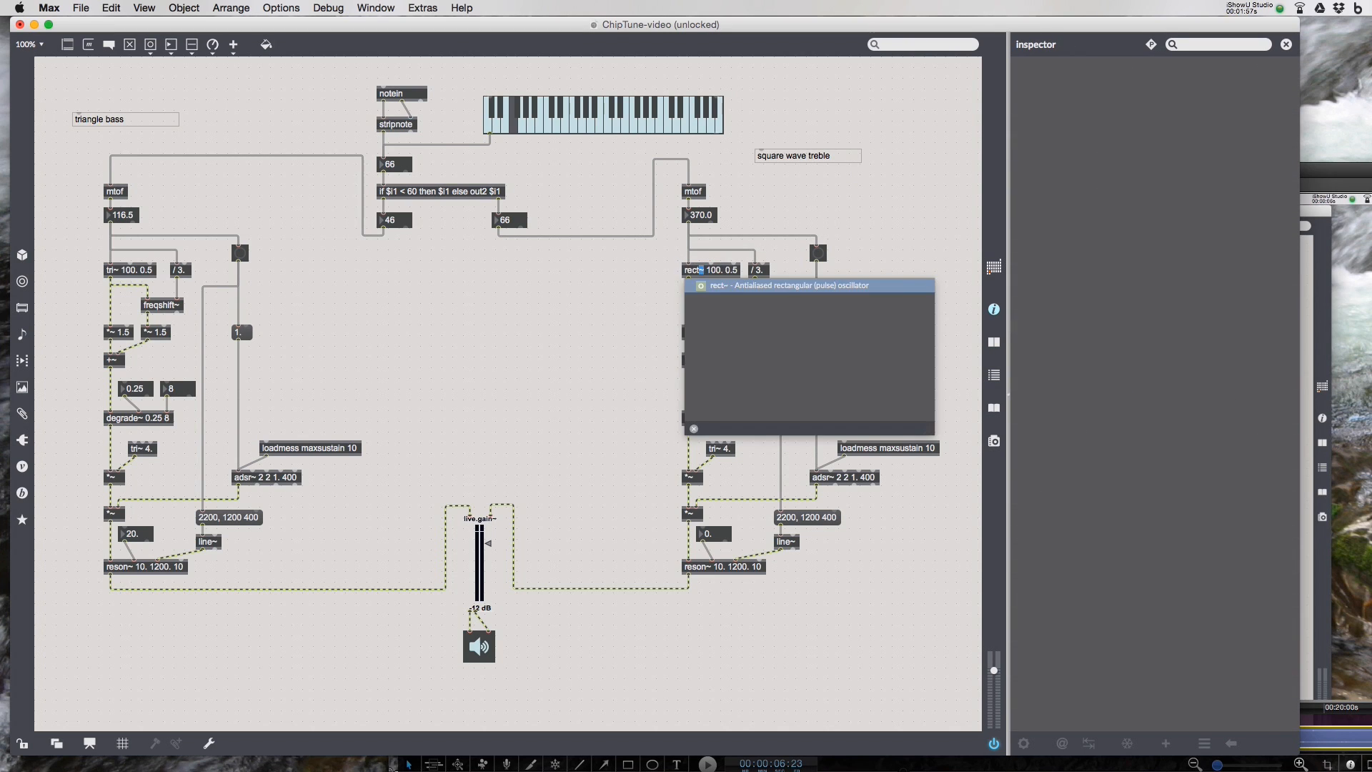
{"action": "left_click", "coordinate": [654, 281]}
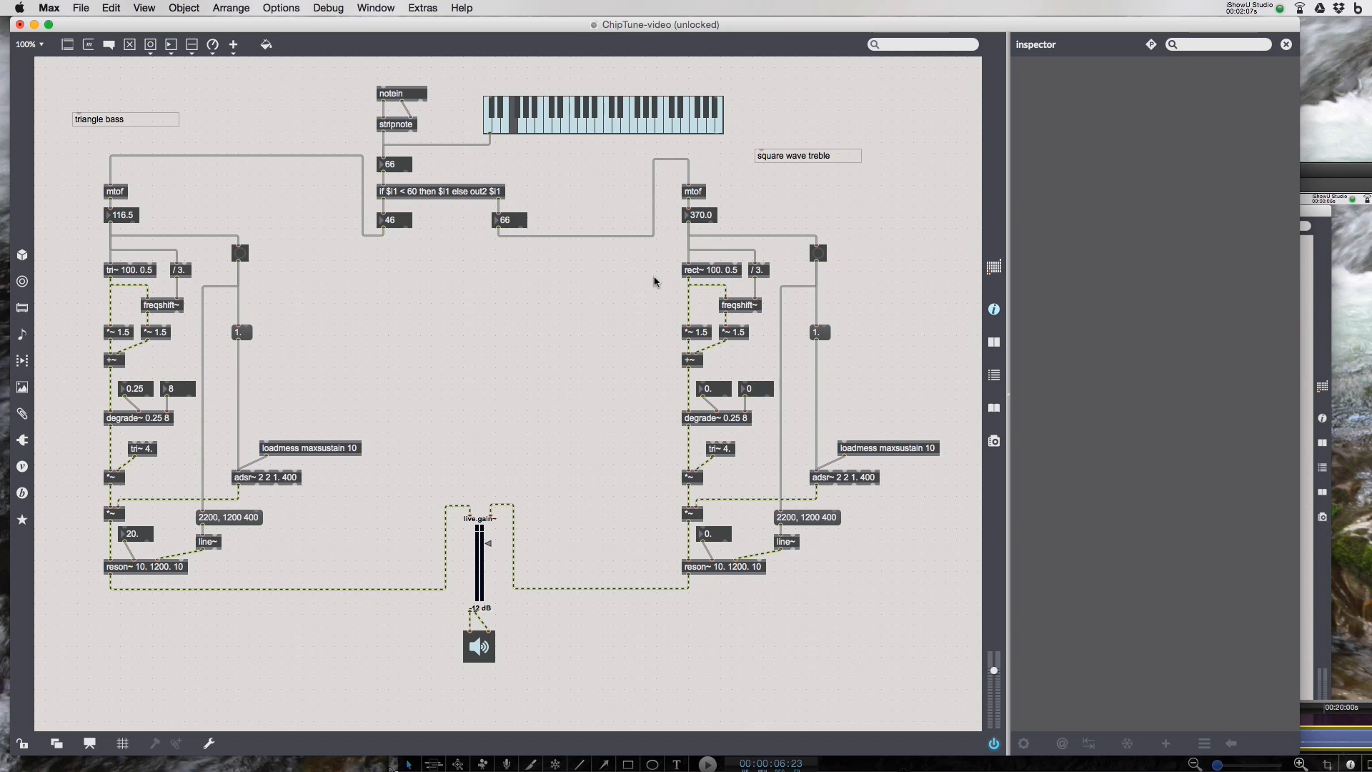
- Change the copied voice's division object from / 3. to / 2
{"action": "double_click", "coordinate": [760, 273]}
{"action": "left_click", "coordinate": [757, 271]}
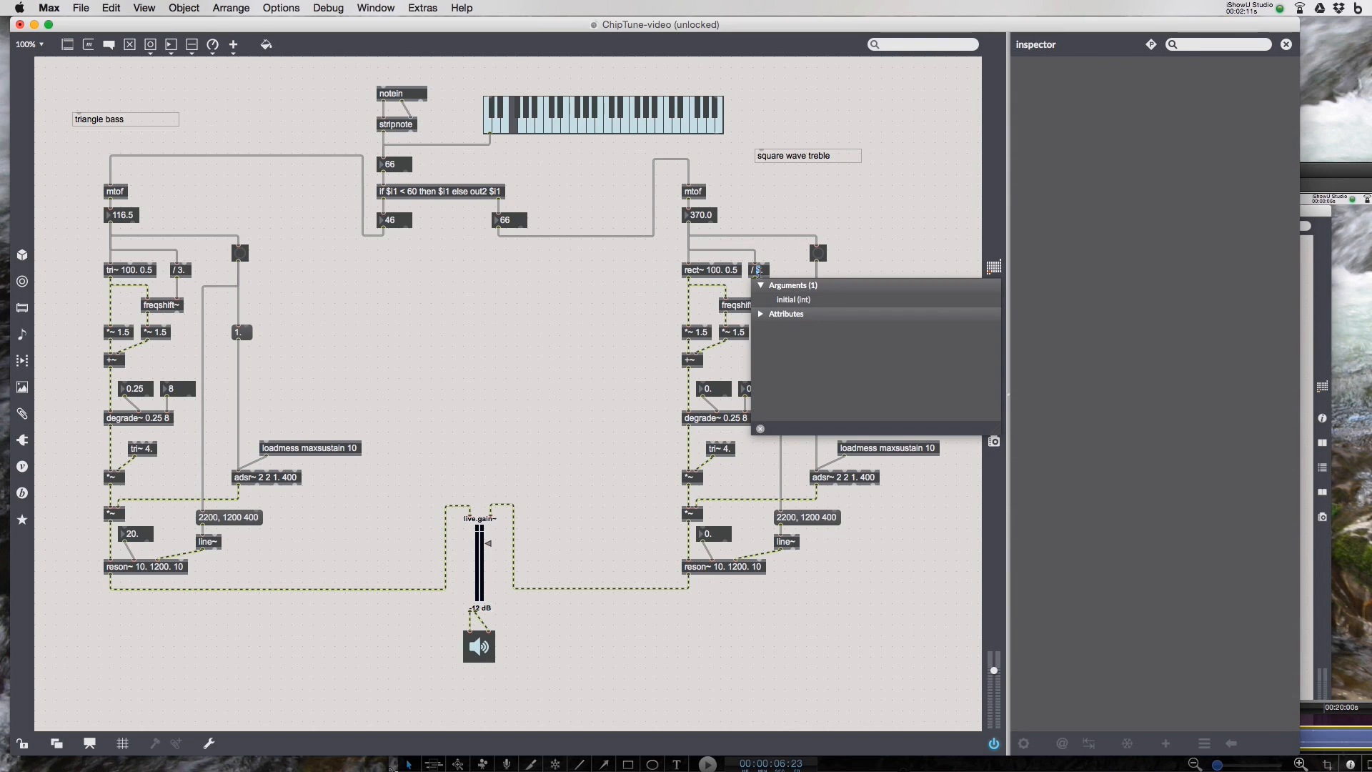
{"action": "type", "text": "2"}
{"action": "left_click", "coordinate": [793, 258]}
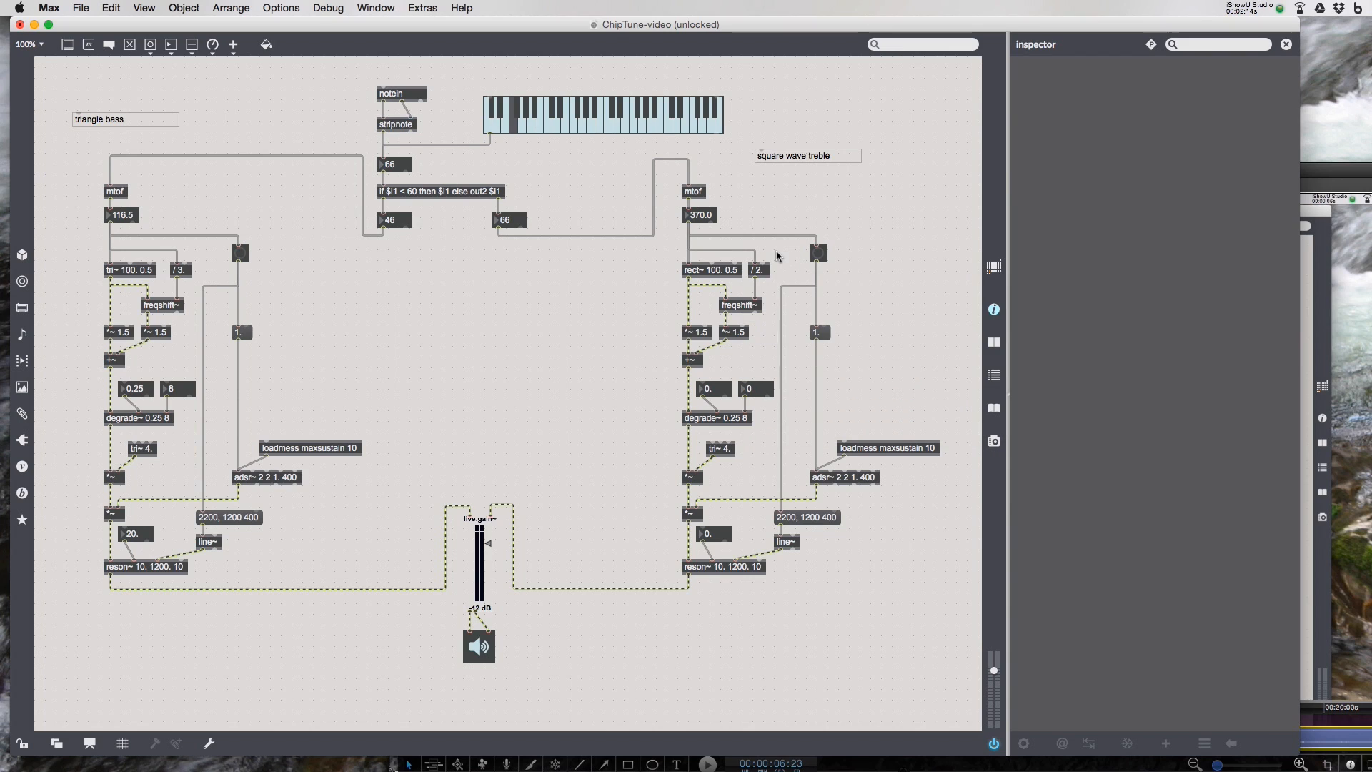
- Change the copied voice's lower tri~ LFO frequency from 4. to 3
{"action": "left_click", "coordinate": [723, 448]}
{"action": "left_click", "coordinate": [725, 449]}
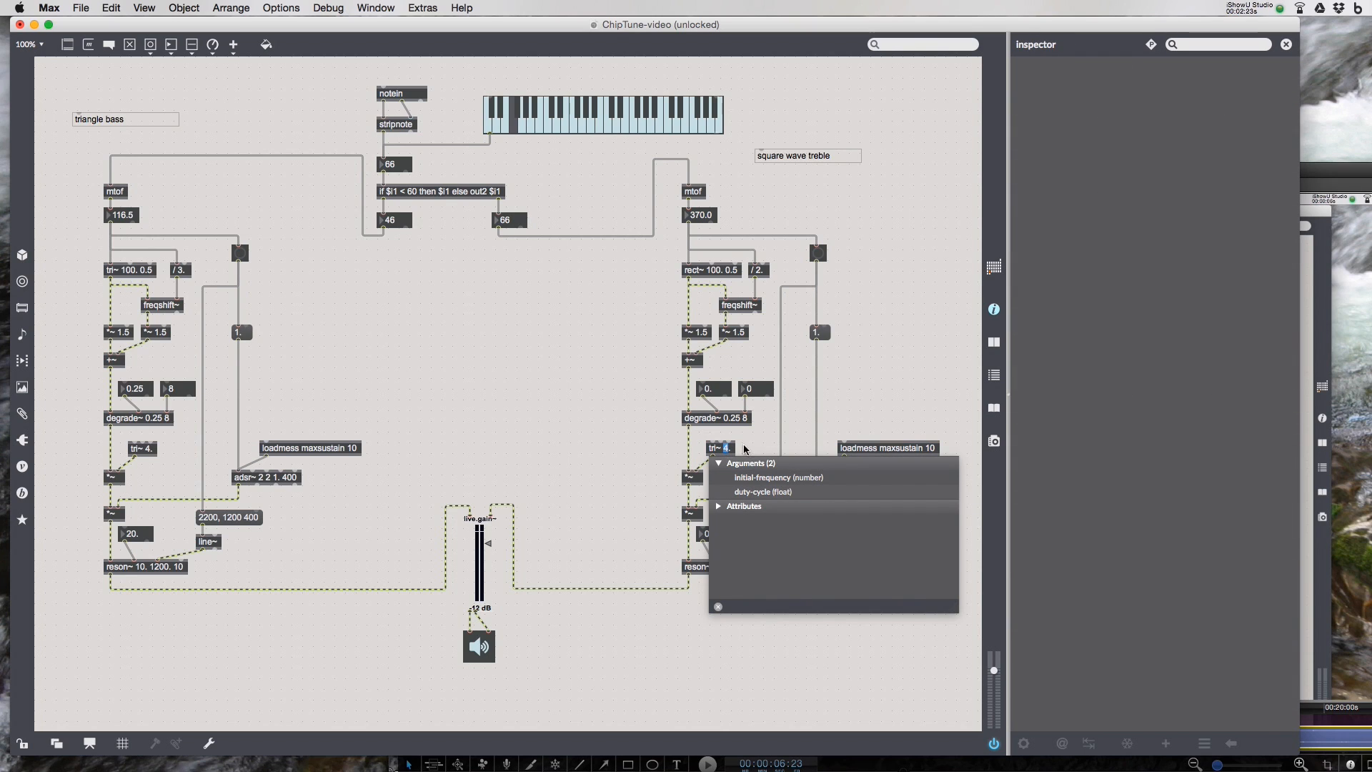
{"action": "type", "text": "3"}
{"action": "left_click", "coordinate": [851, 387]}
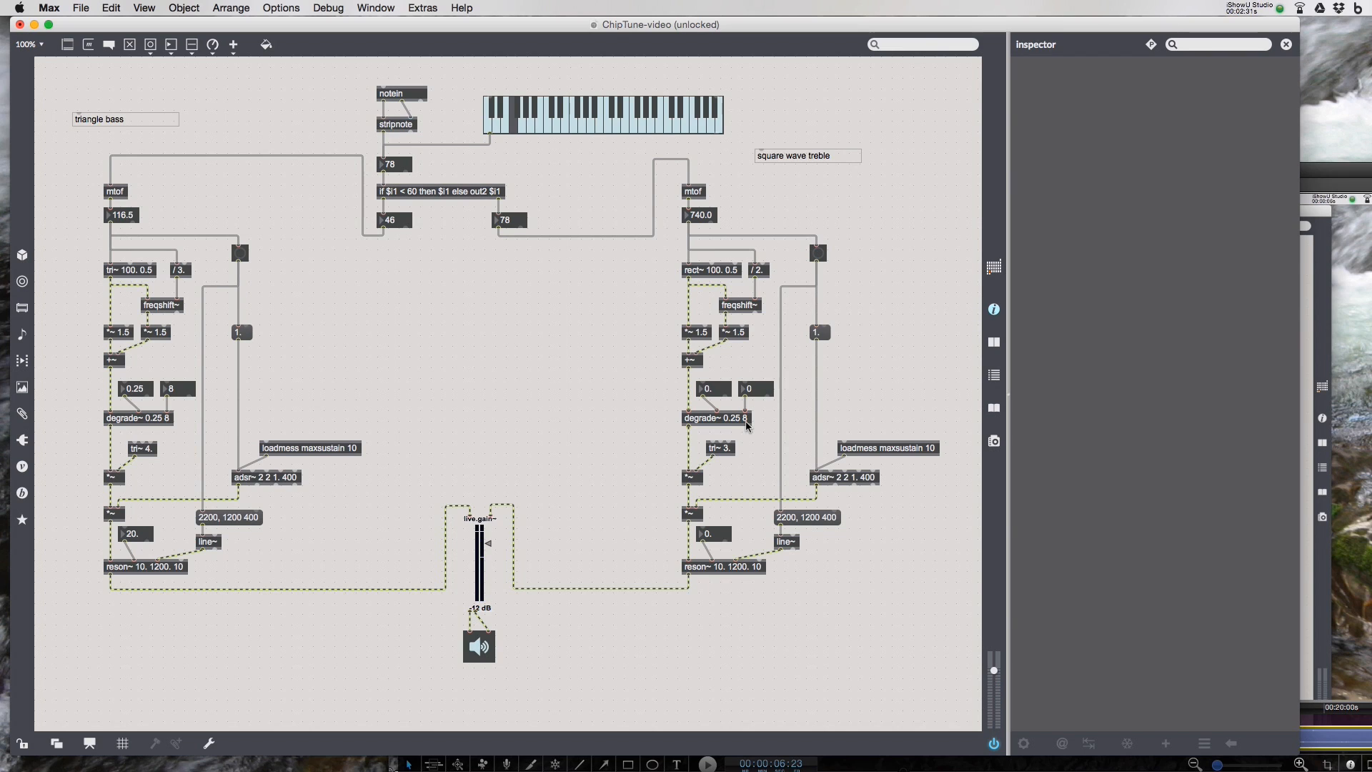
- Edit the copied voice's envelope message to read "4400, 2400 400"
{"action": "double_click", "coordinate": [789, 518]}
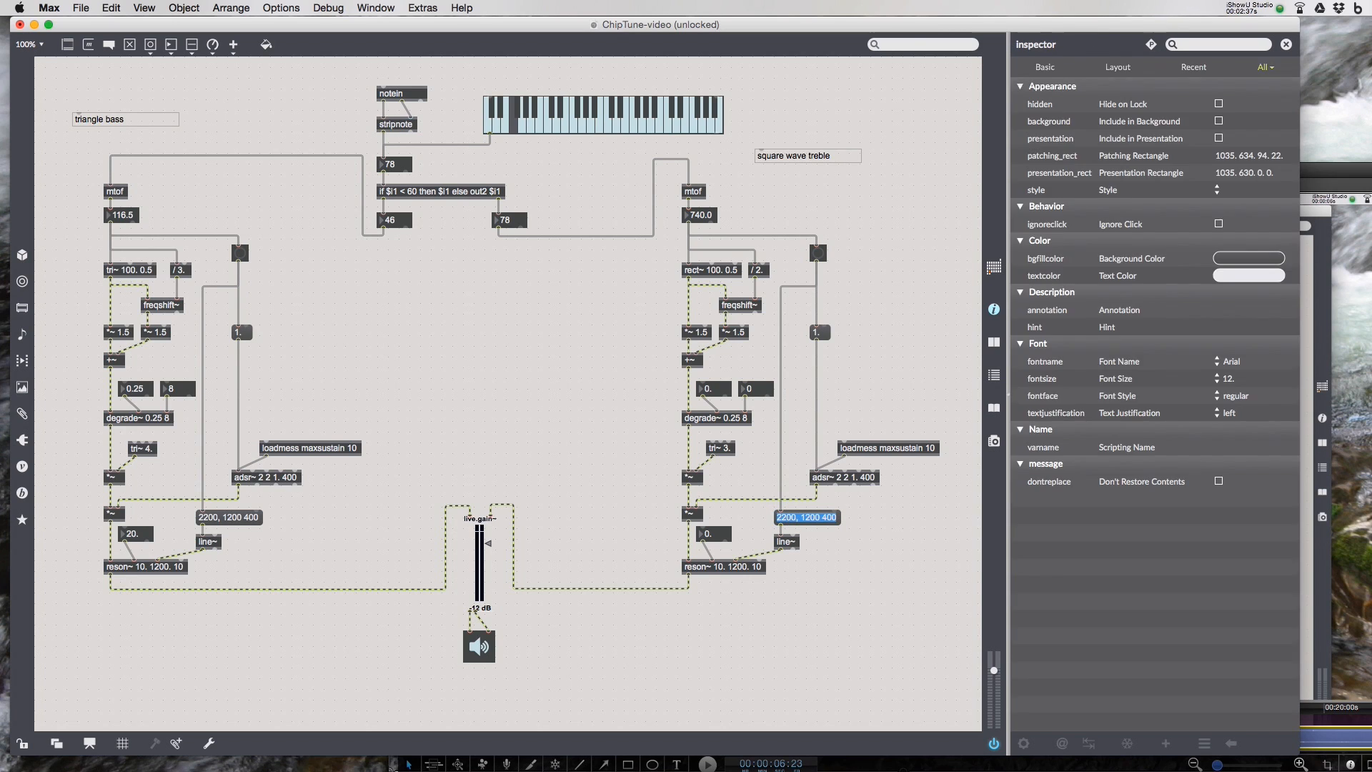
{"action": "double_click", "coordinate": [787, 518]}
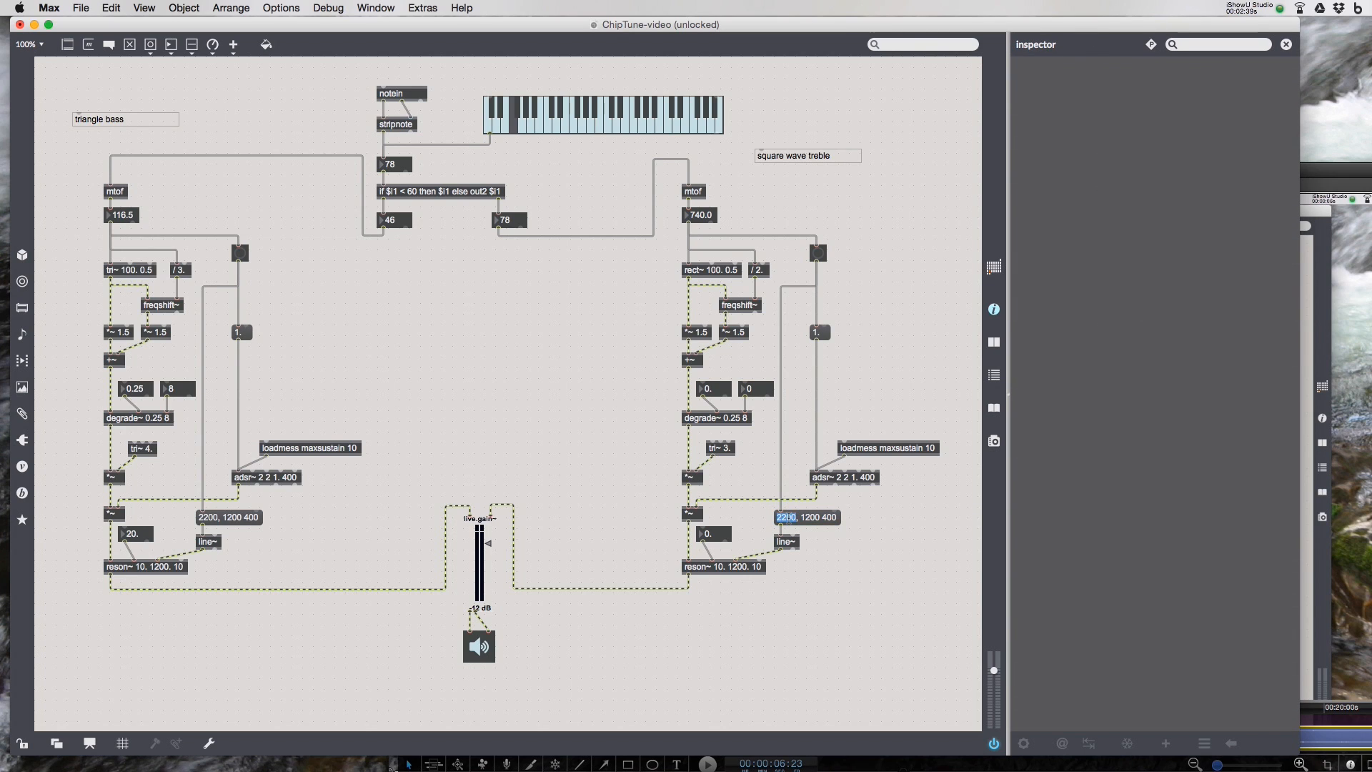
{"action": "type", "text": "4400"}
{"action": "double_click", "coordinate": [810, 517]}
{"action": "type", "text": "2400"}
- Set the bass voice's reson~ initial gain to 20
{"action": "left_click", "coordinate": [143, 570]}
{"action": "double_click", "coordinate": [143, 570]}
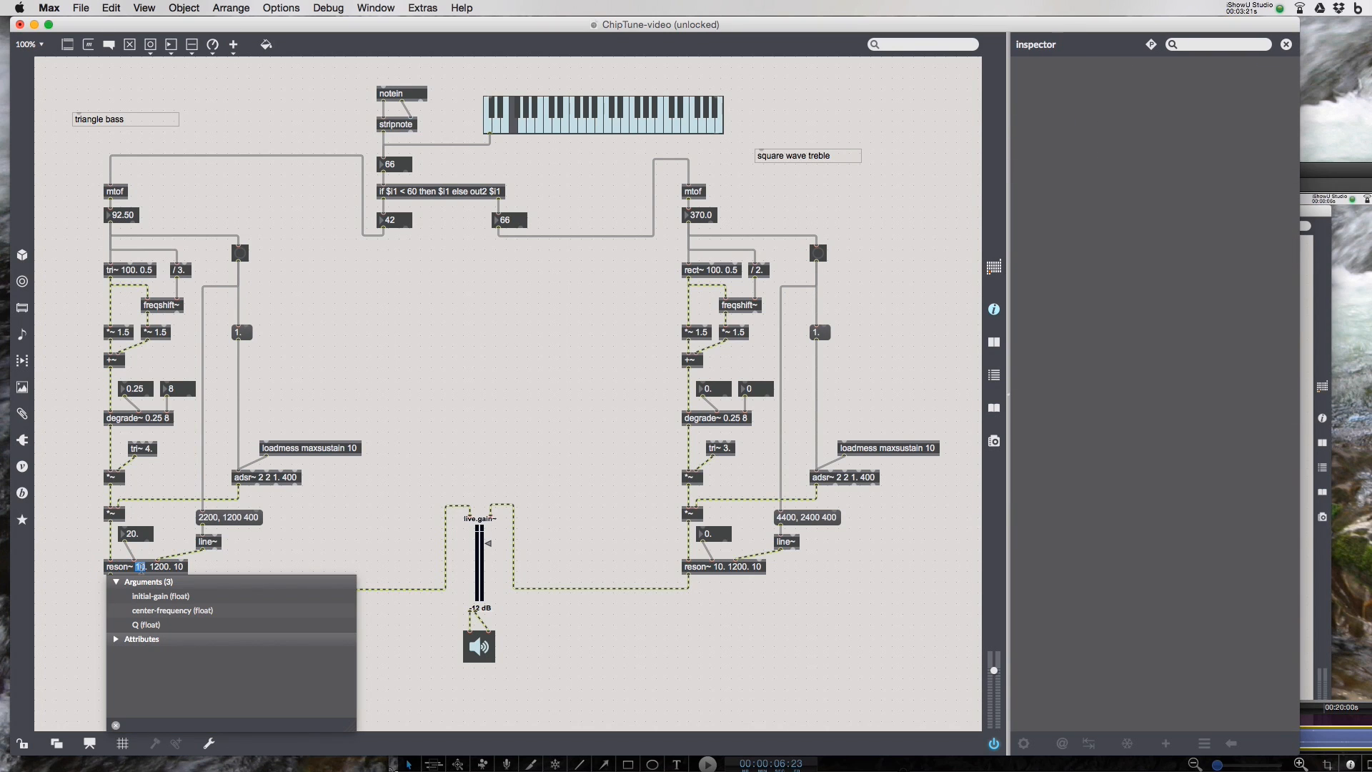
{"action": "type", "text": "20"}
{"action": "left_click", "coordinate": [92, 556]}
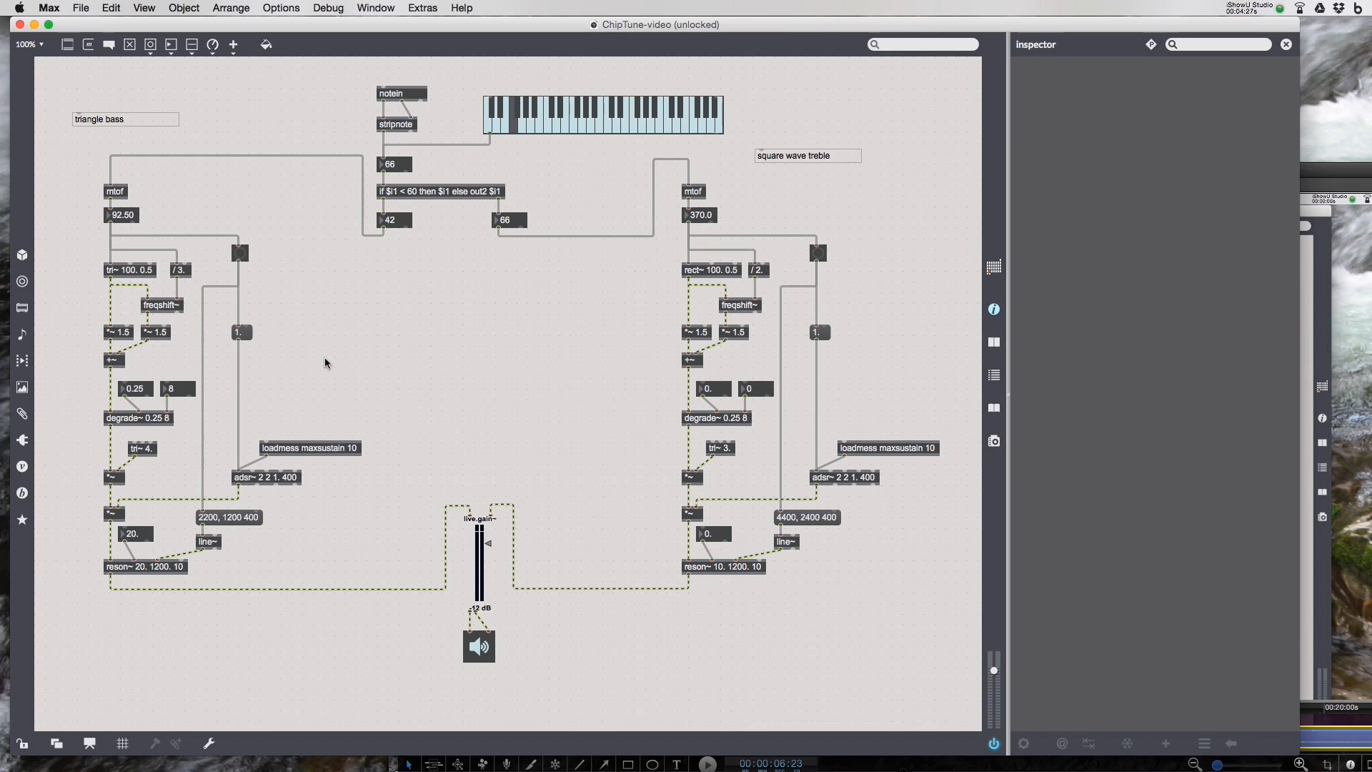
{"action": "left_click", "coordinate": [1252, 7]}
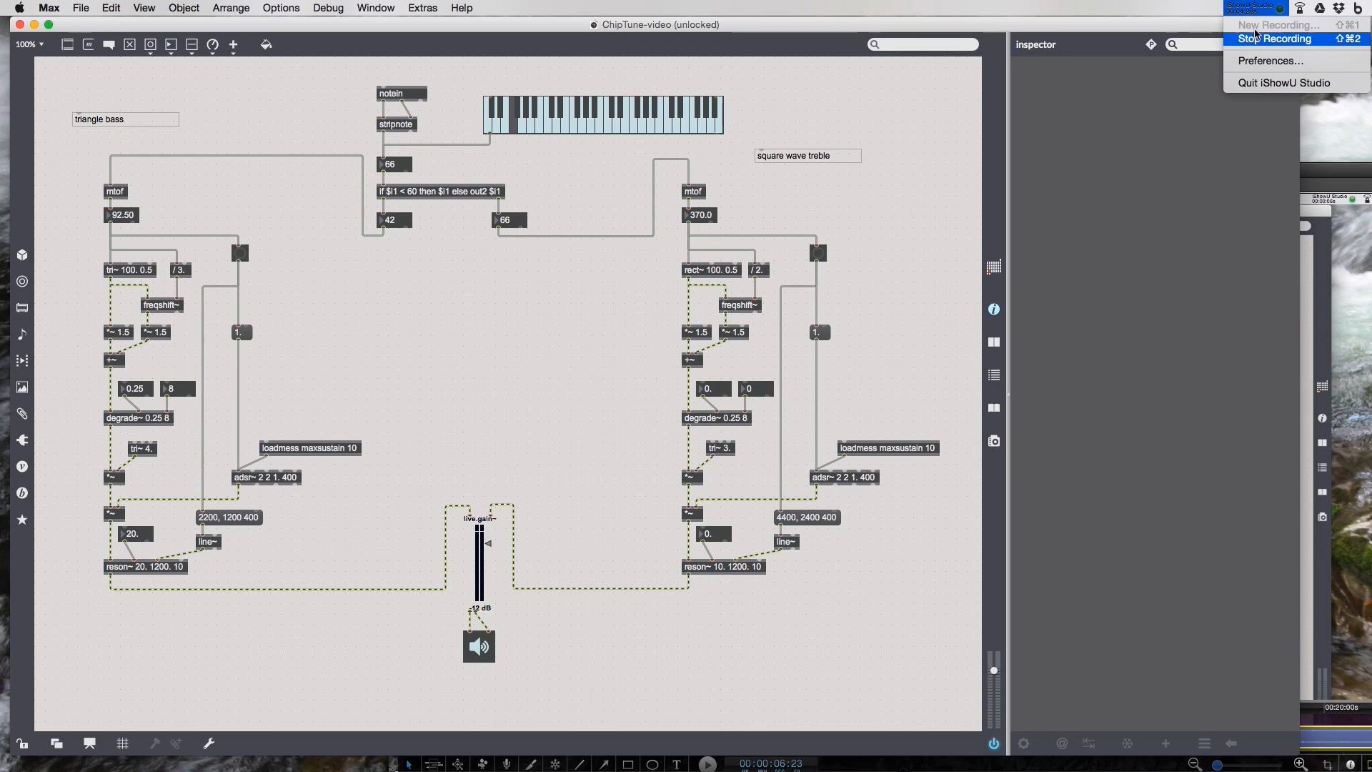